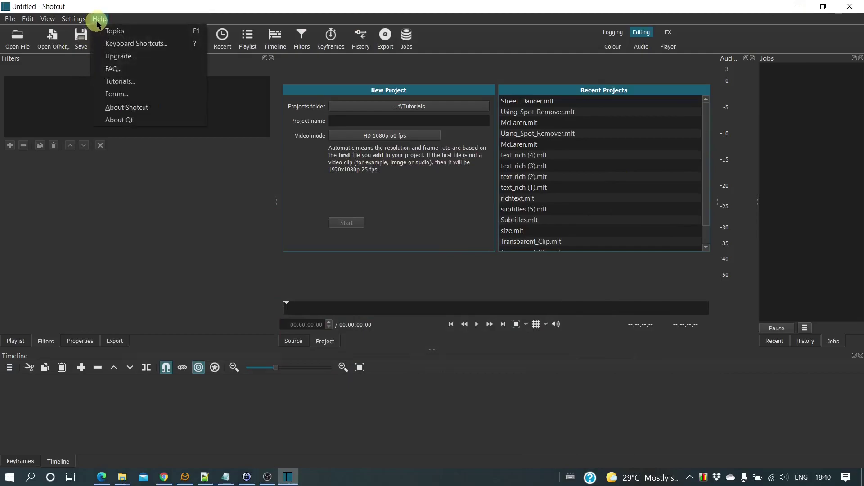
- Open Lions.mp4 from its start and append it to timeline track V1
click(123, 110)
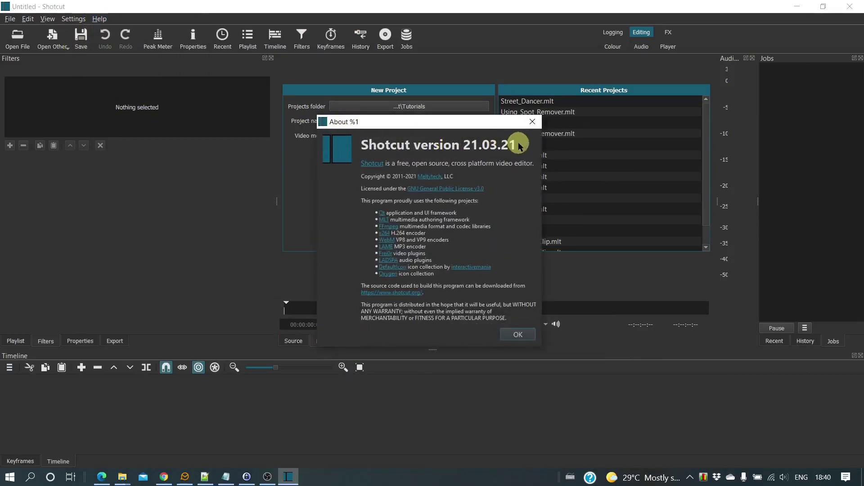
click(518, 333)
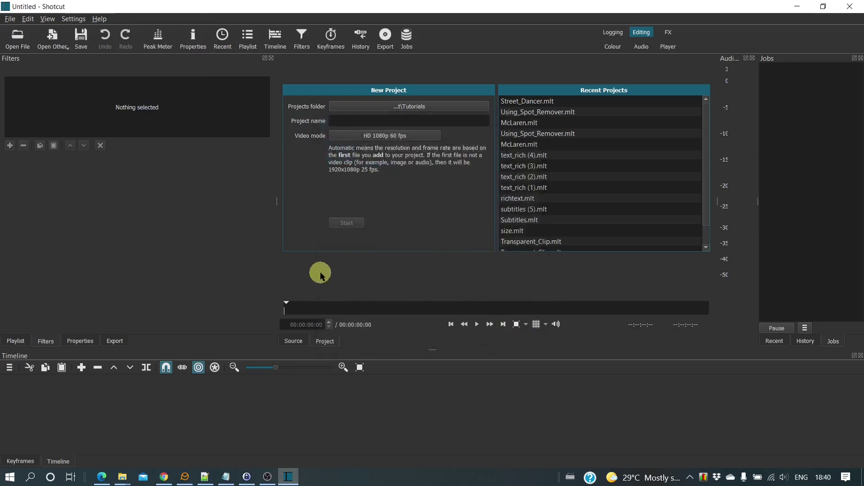
click(18, 40)
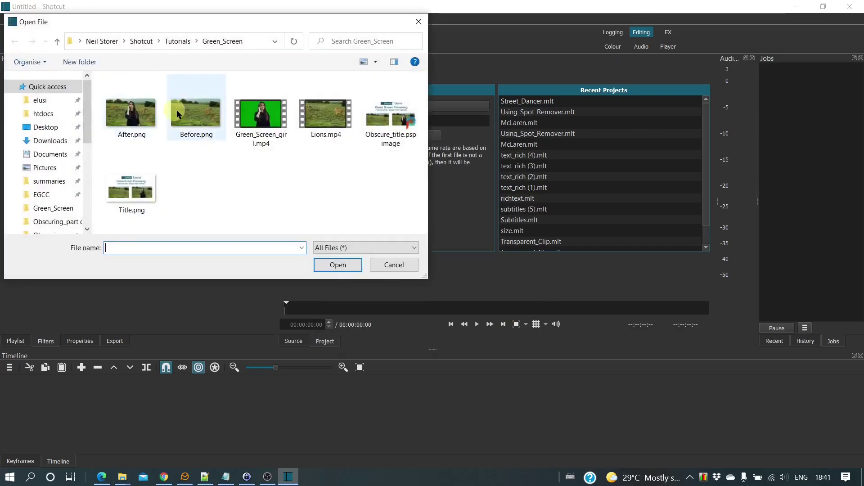
click(329, 118)
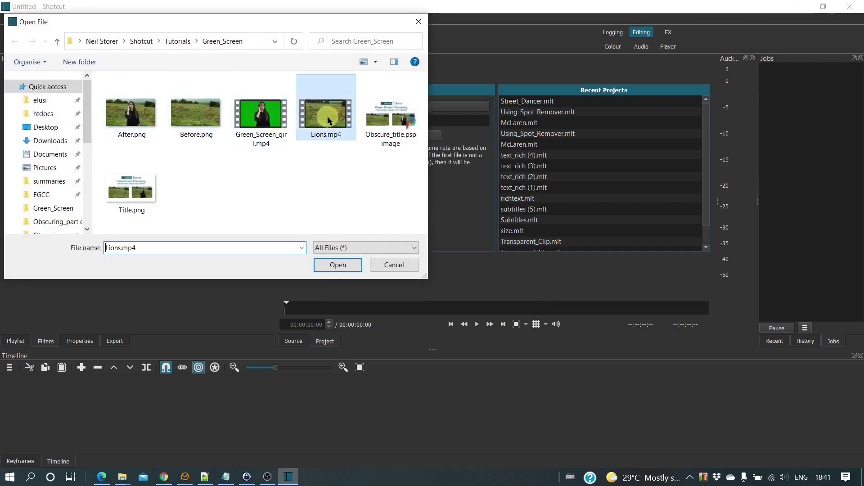
double_click(328, 118)
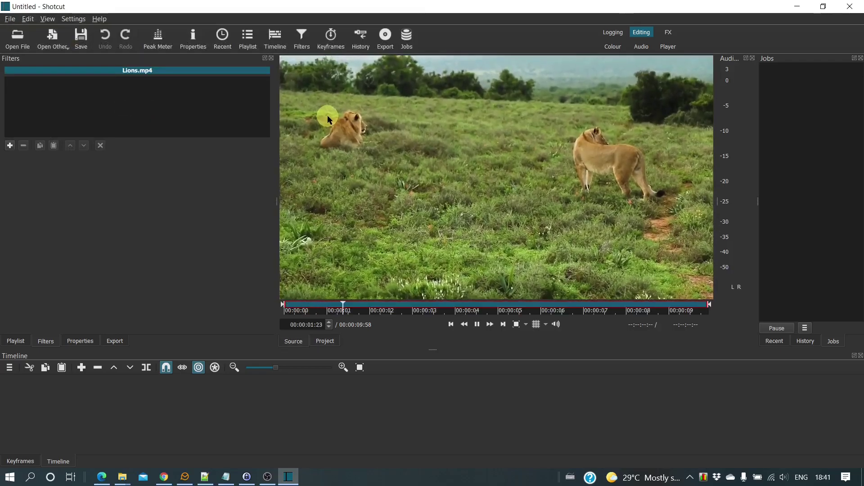
click(451, 324)
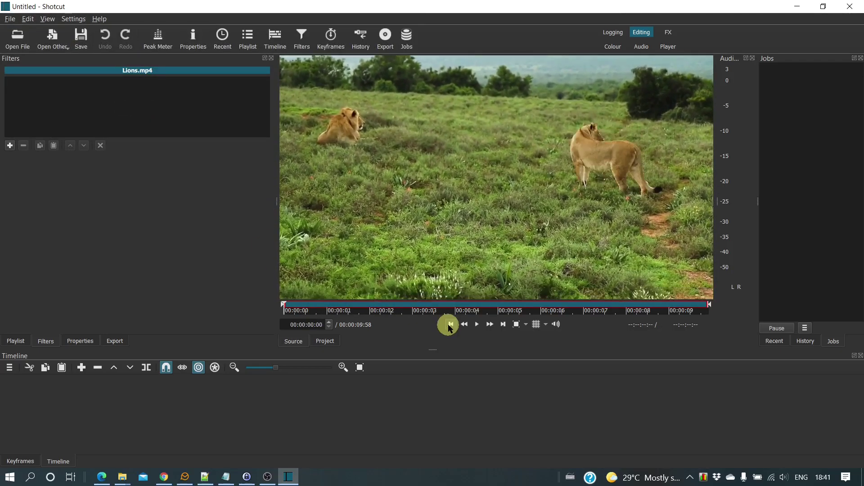
click(81, 368)
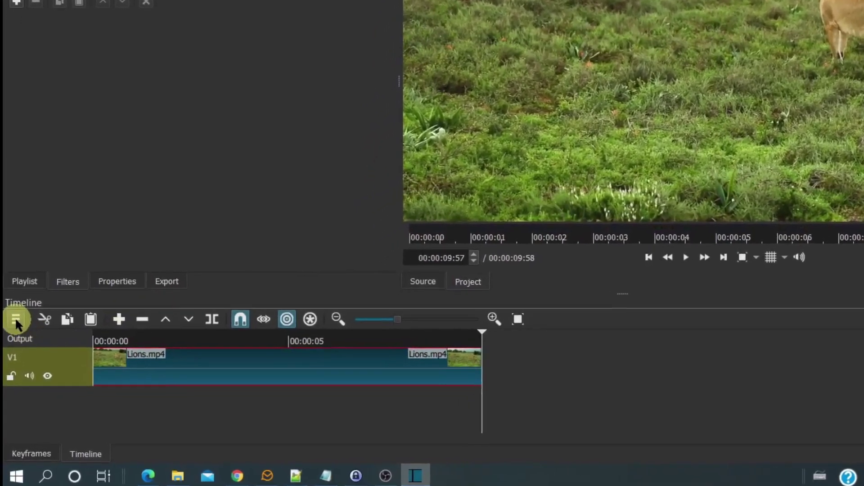
- Add an empty V2 video track above the lions clip
click(14, 333)
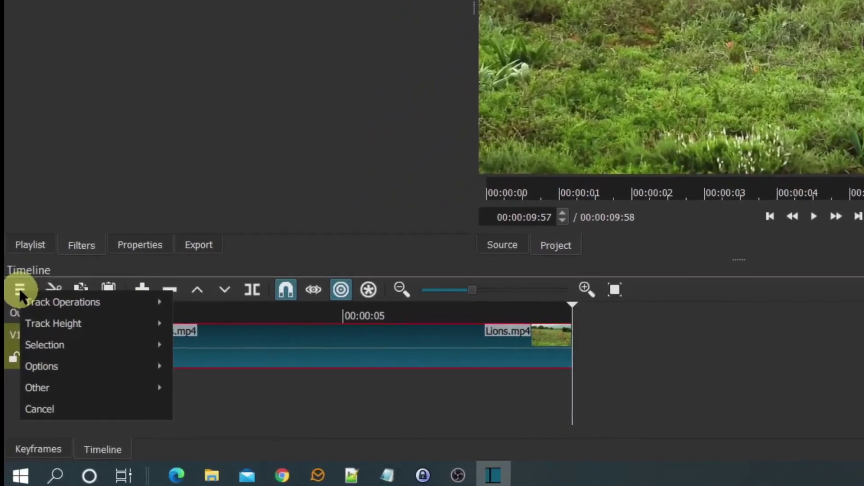
mouse_move(101, 288)
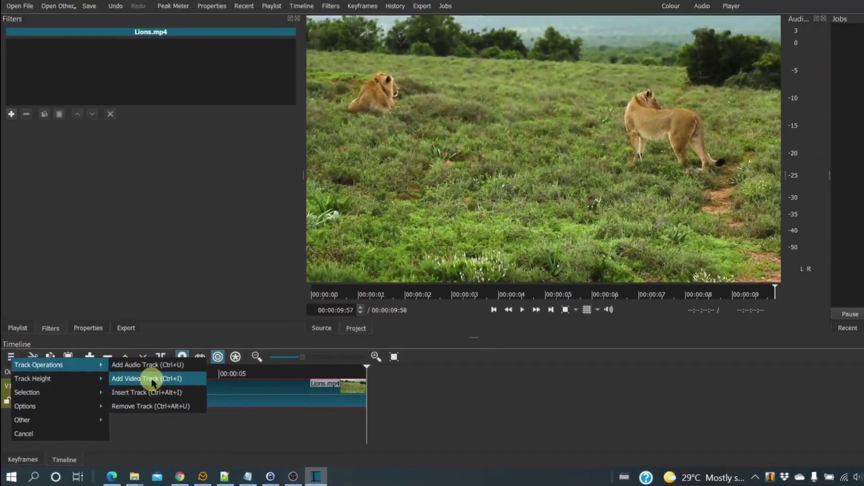
click(153, 382)
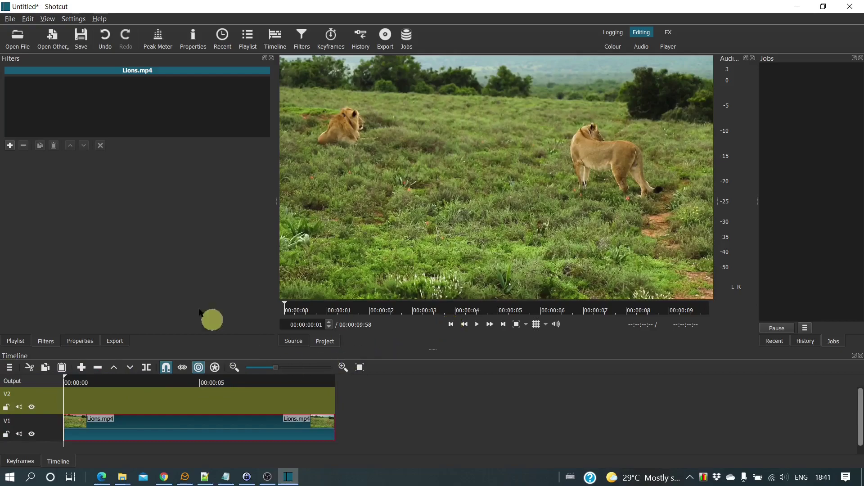
- Append Green_Screen_girl.mp4 to track V2 and preview it at 00:00:04:32
click(17, 41)
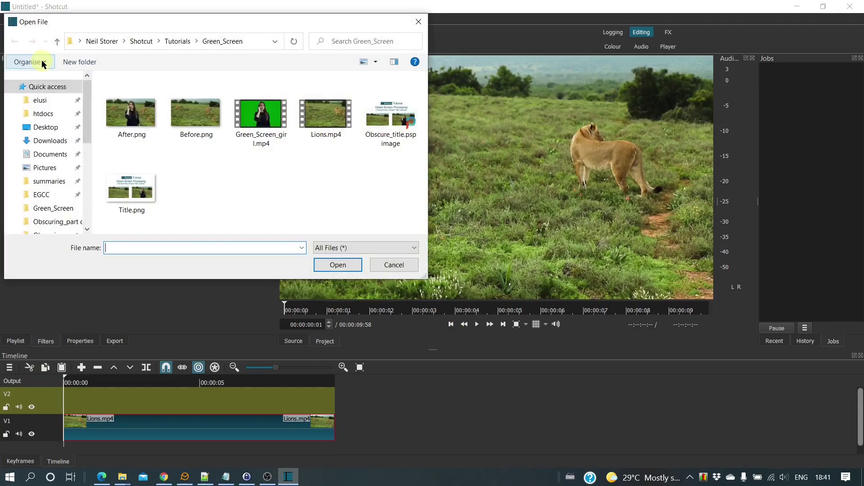
double_click(261, 115)
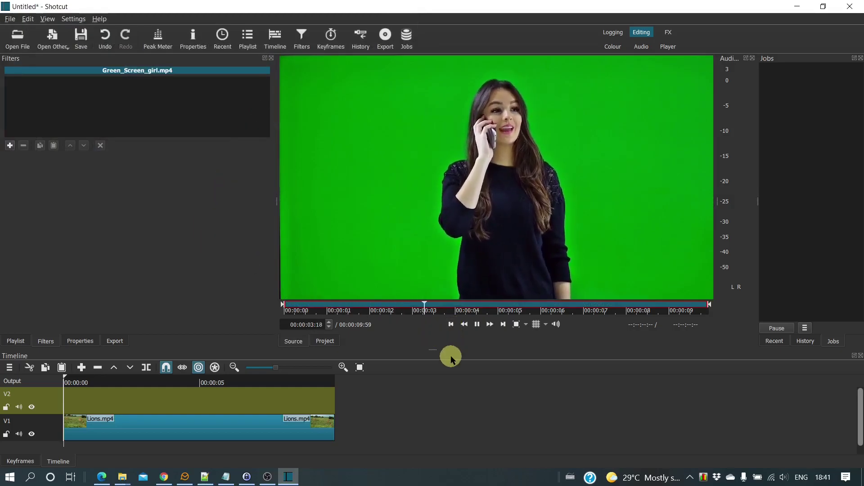
click(477, 325)
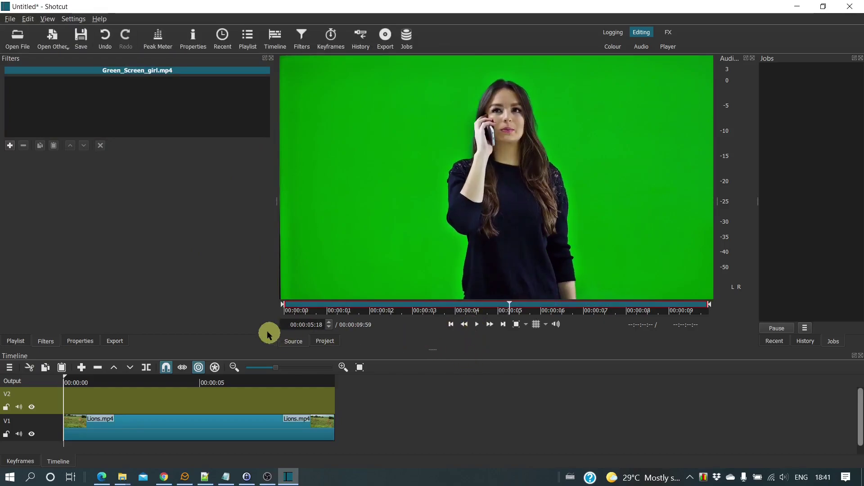
click(82, 368)
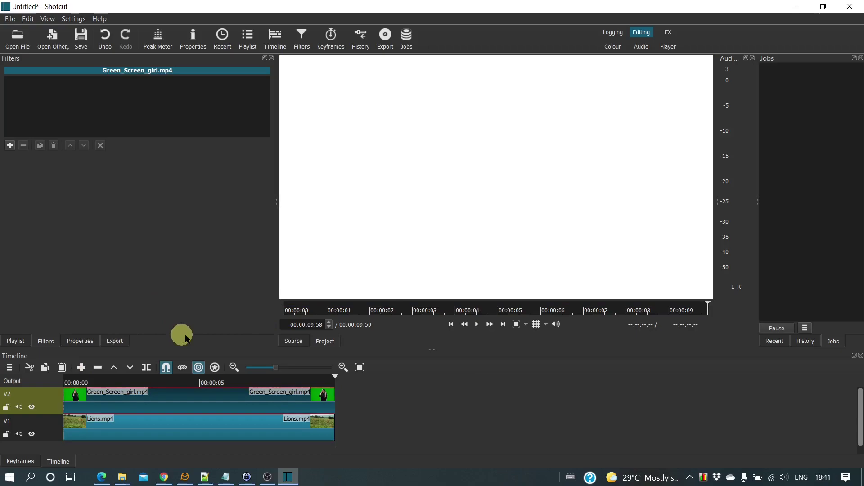
click(141, 383)
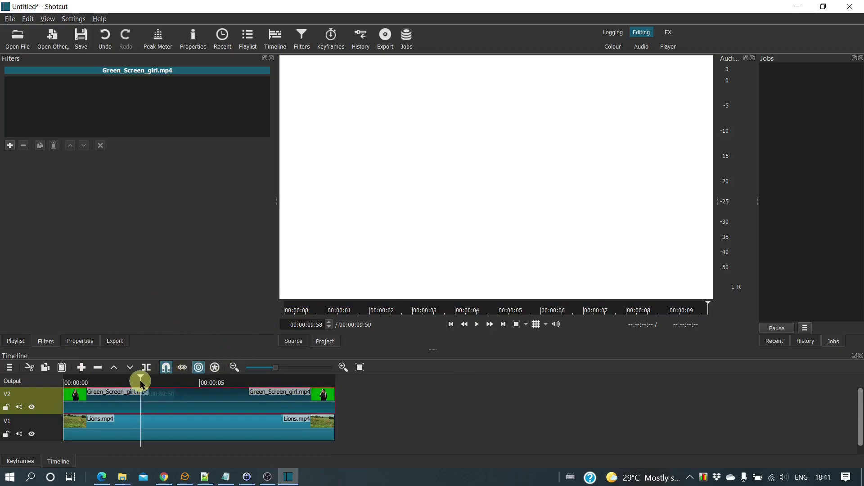
drag(141, 383, 187, 386)
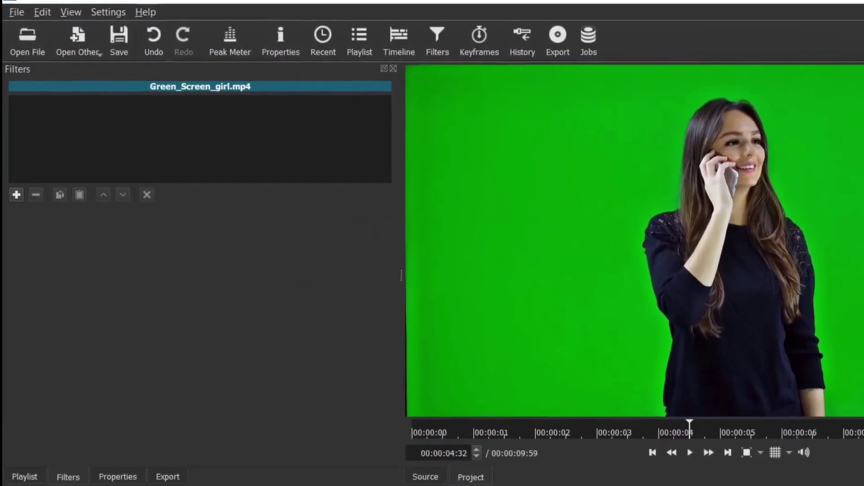
- Search the filters for 'Chrom' and add Chroma Key: Simple to the green-screen clip
click(18, 211)
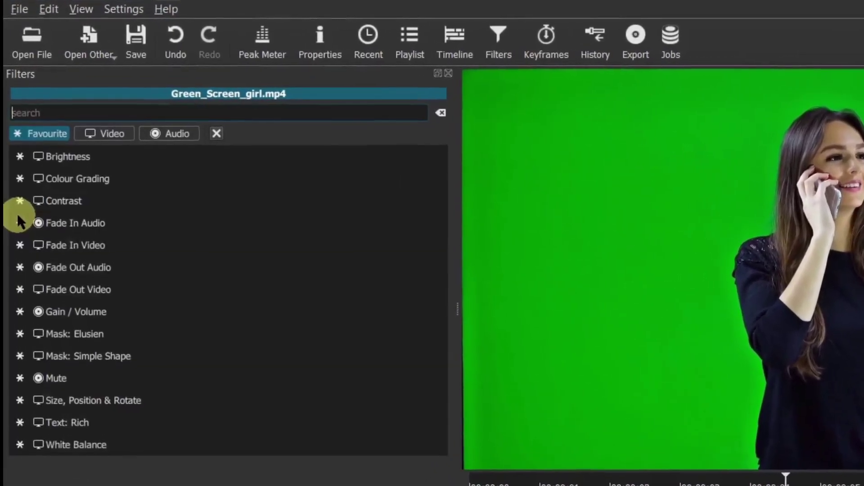
click(45, 125)
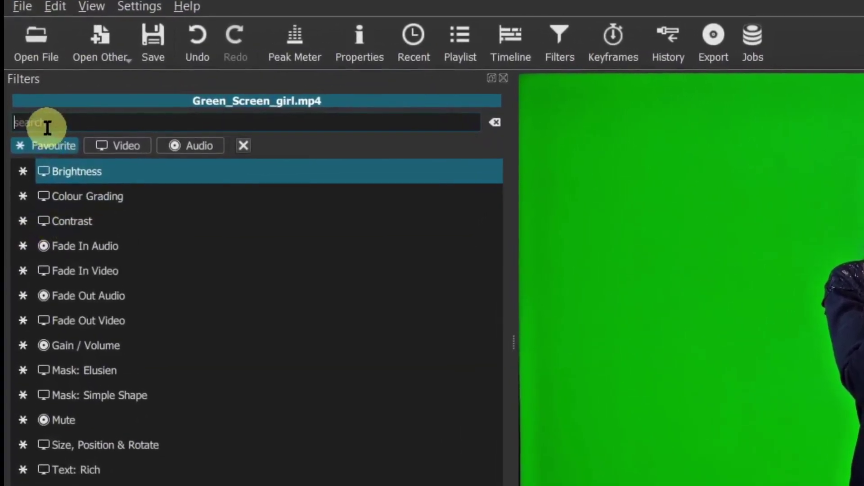
text(Chr)
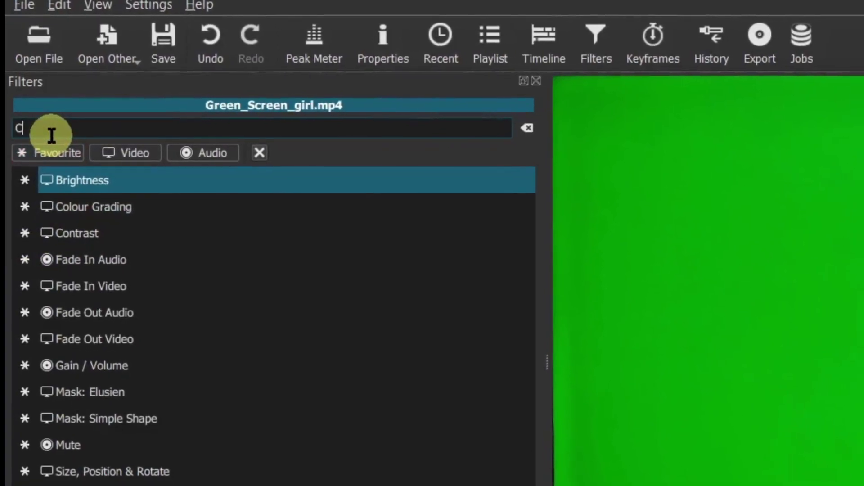
text(om)
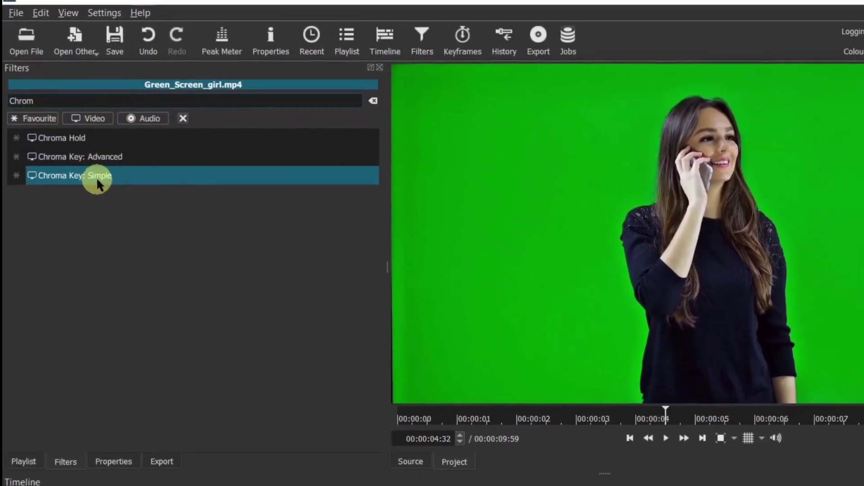
click(99, 181)
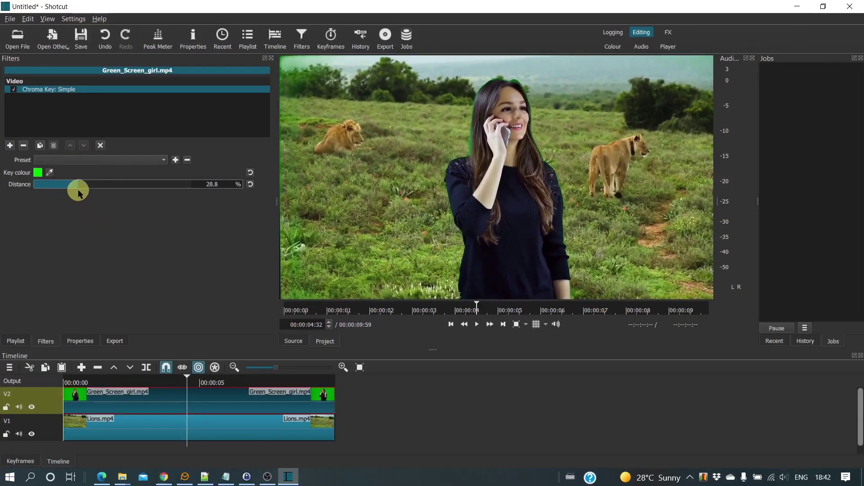
- Raise the Chroma Key Distance from 28.8% to roughly 45–47% to remove more green
drag(77, 186, 109, 189)
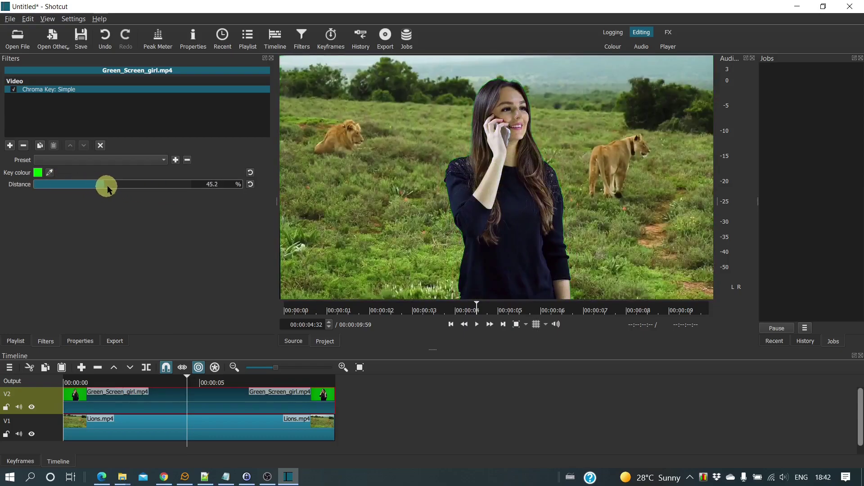
- View the preview at 100% zoom and set the key Distance to 46.0%
click(526, 324)
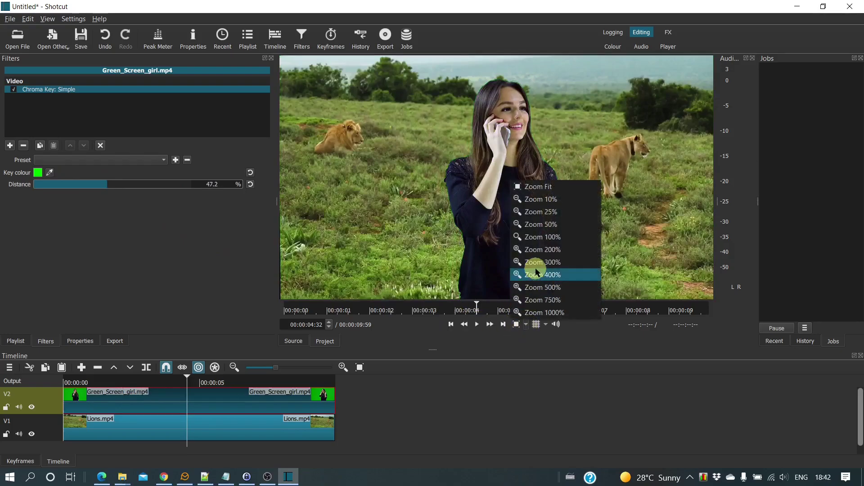
click(544, 239)
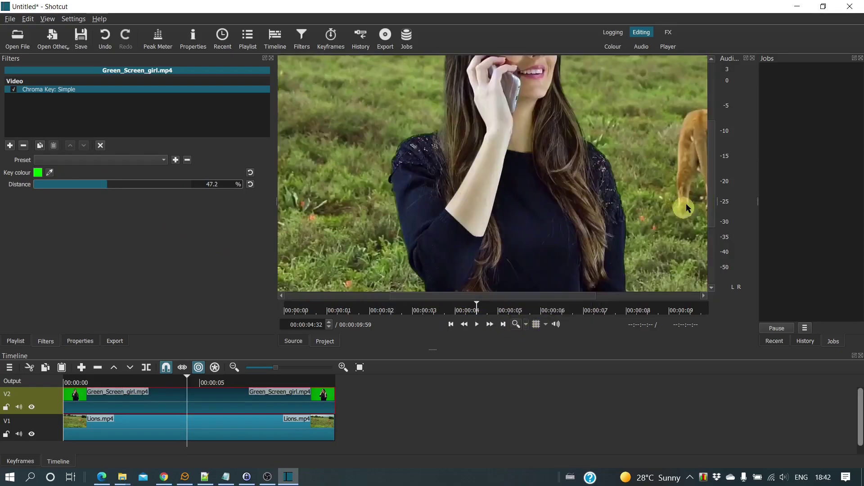
drag(712, 185, 711, 165)
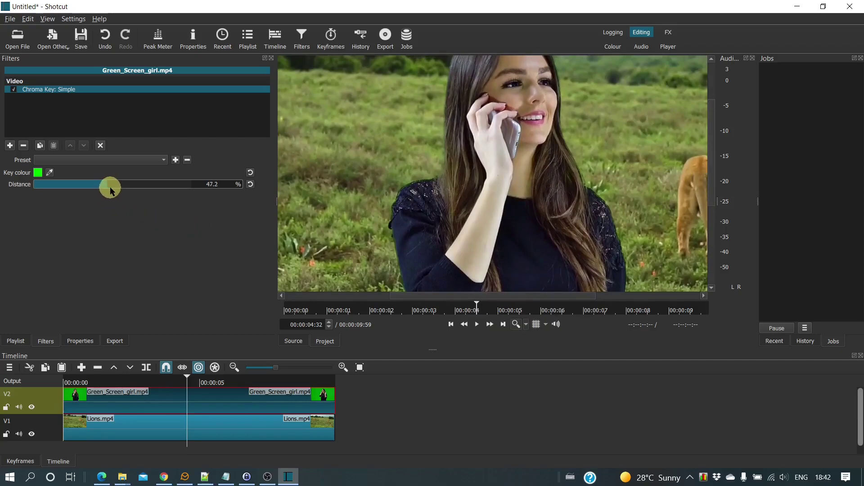
drag(110, 188, 106, 192)
- Pick the green backdrop in the player as the new key colour with the eyedropper
click(50, 174)
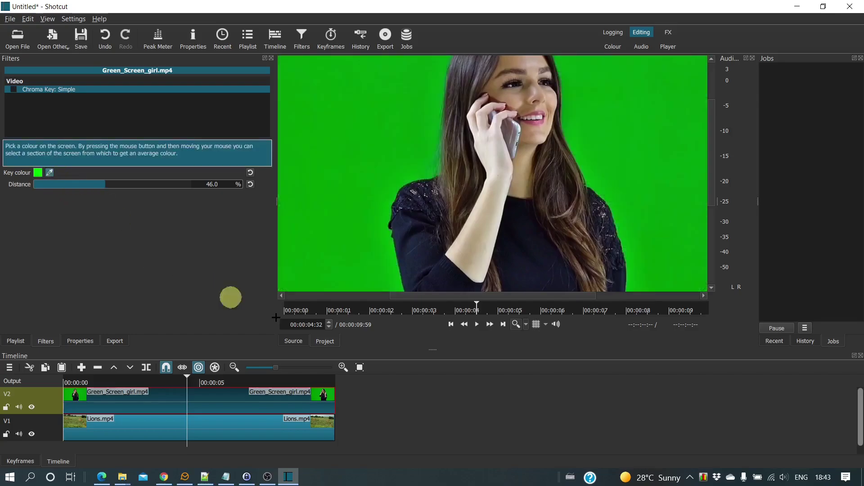
click(690, 478)
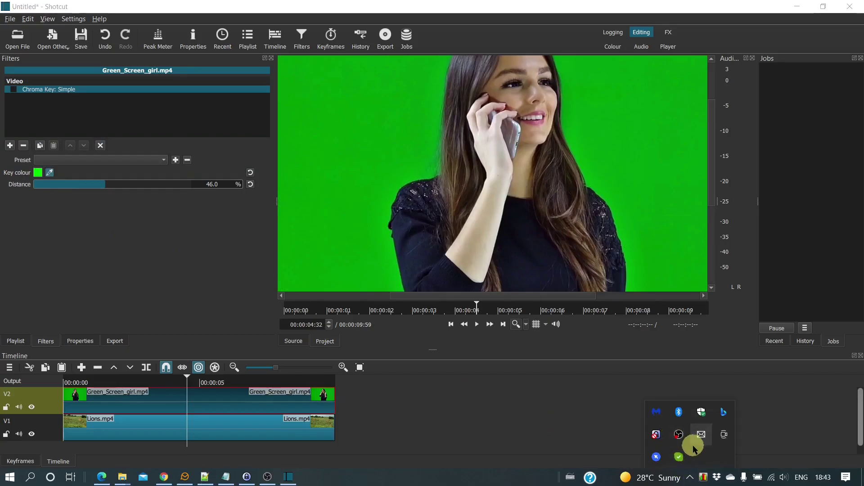
click(655, 460)
click(386, 142)
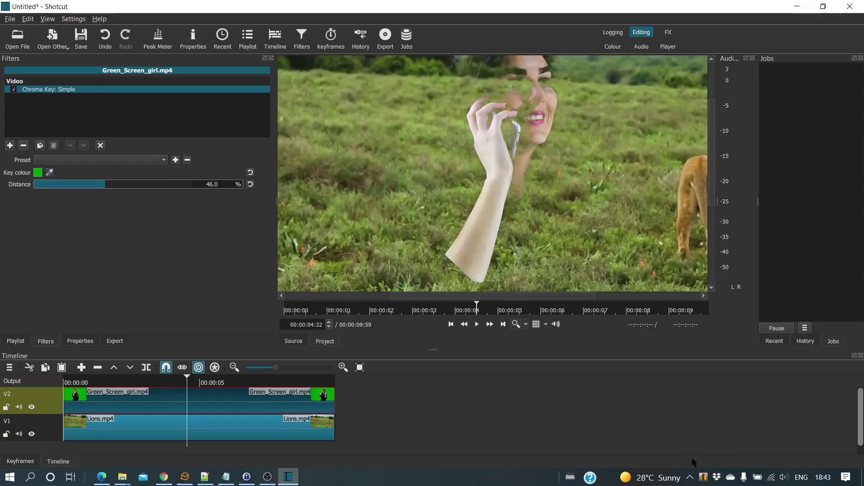
click(690, 478)
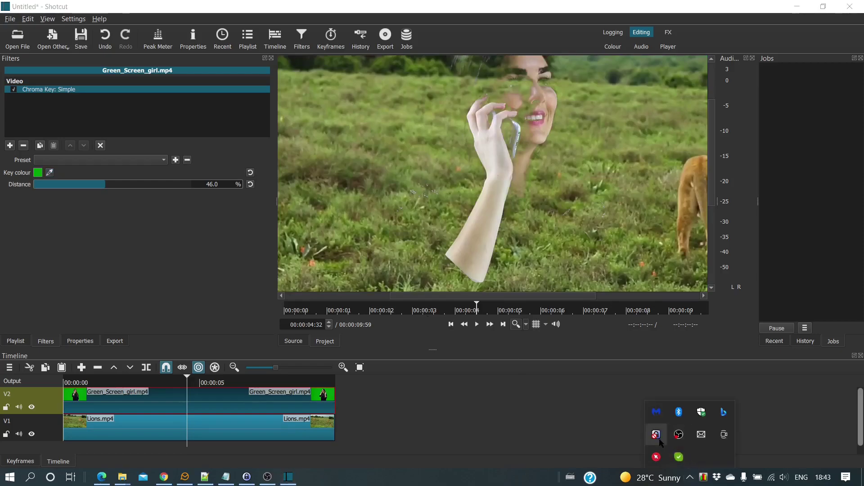
click(657, 456)
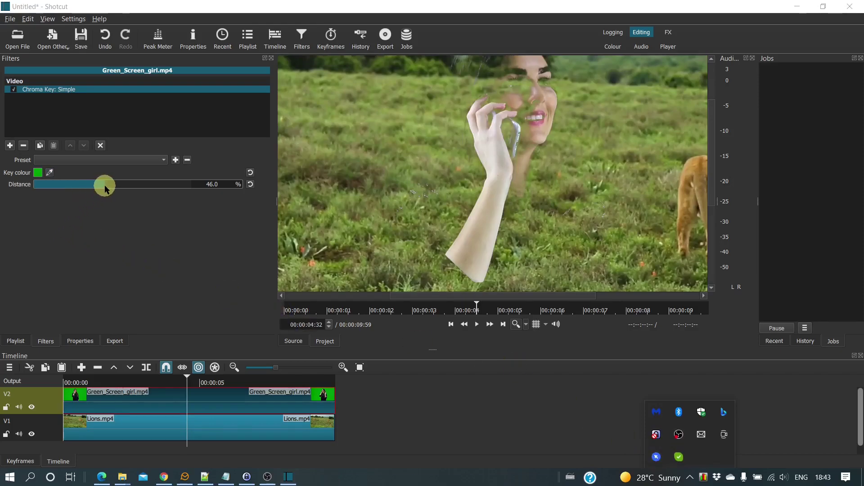
- Lower the key Distance to 27.4% so the girl appears solid
drag(105, 188, 73, 184)
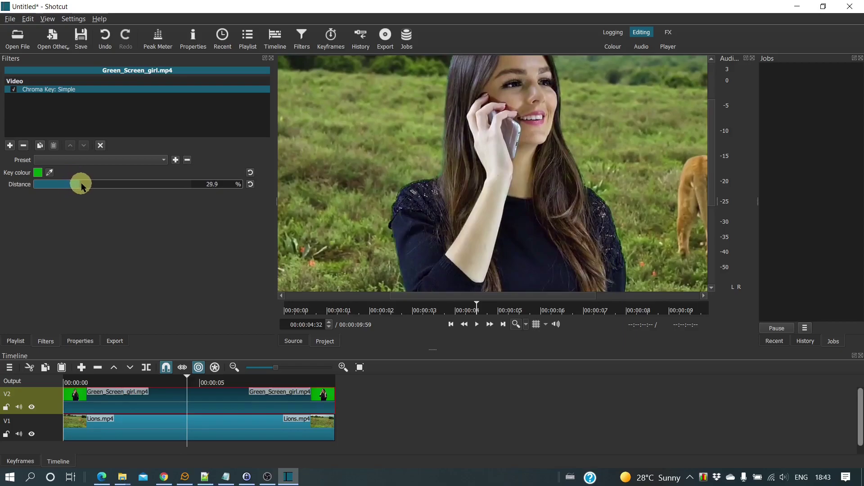
drag(82, 187, 79, 188)
drag(77, 185, 77, 185)
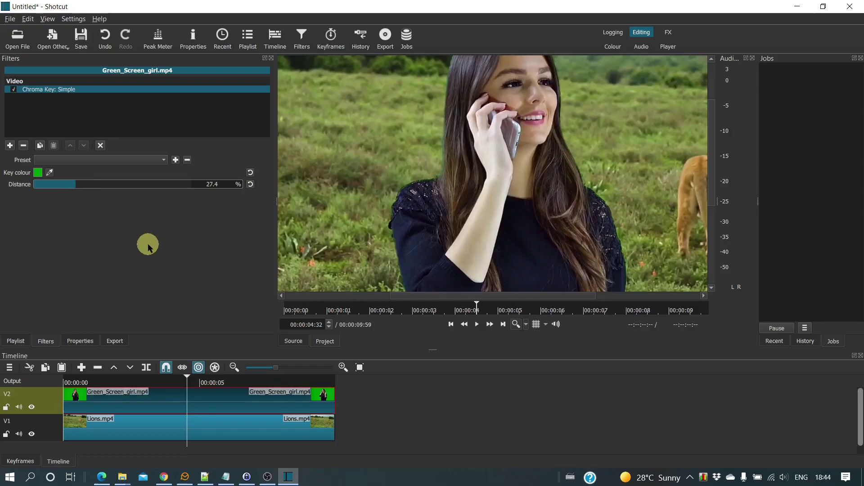
- Return to the video's start and fit the whole frame in the preview
click(452, 325)
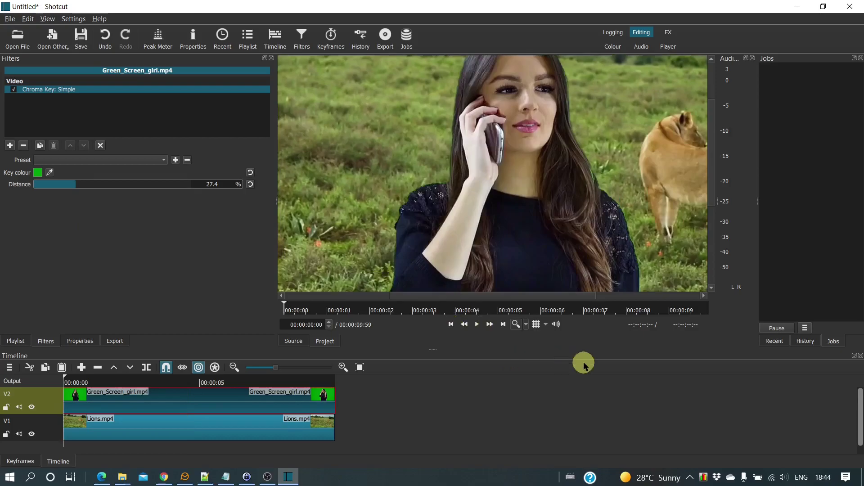
click(526, 325)
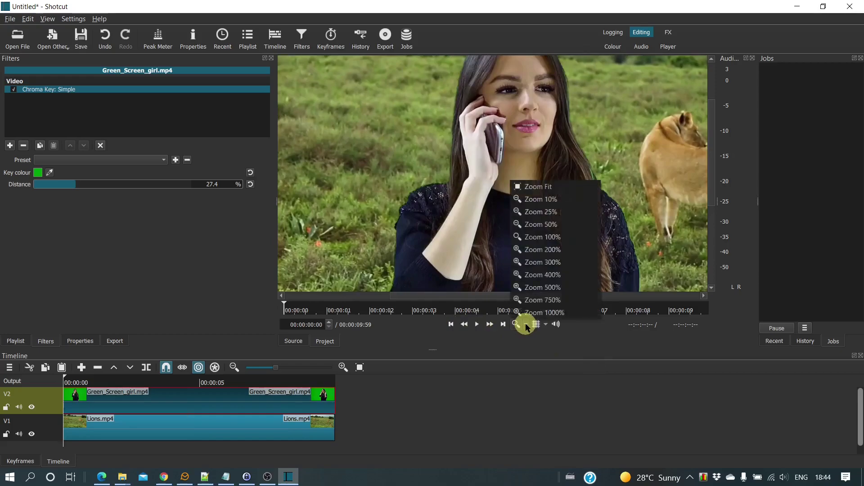
click(537, 187)
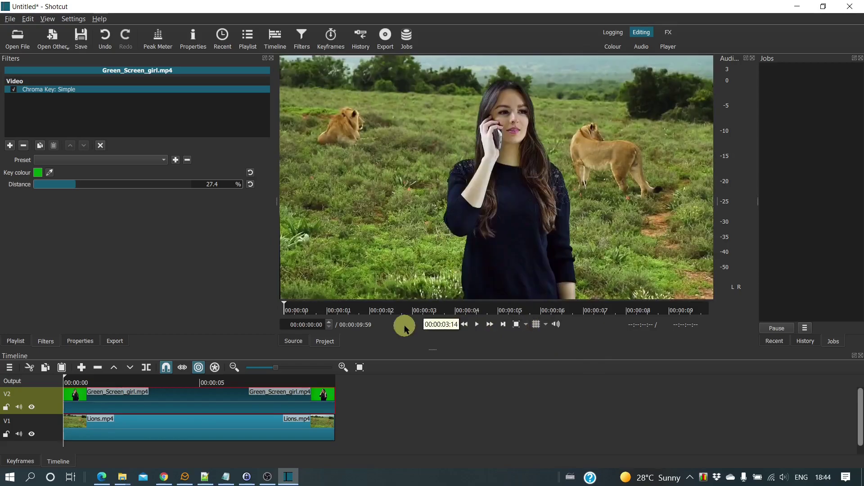